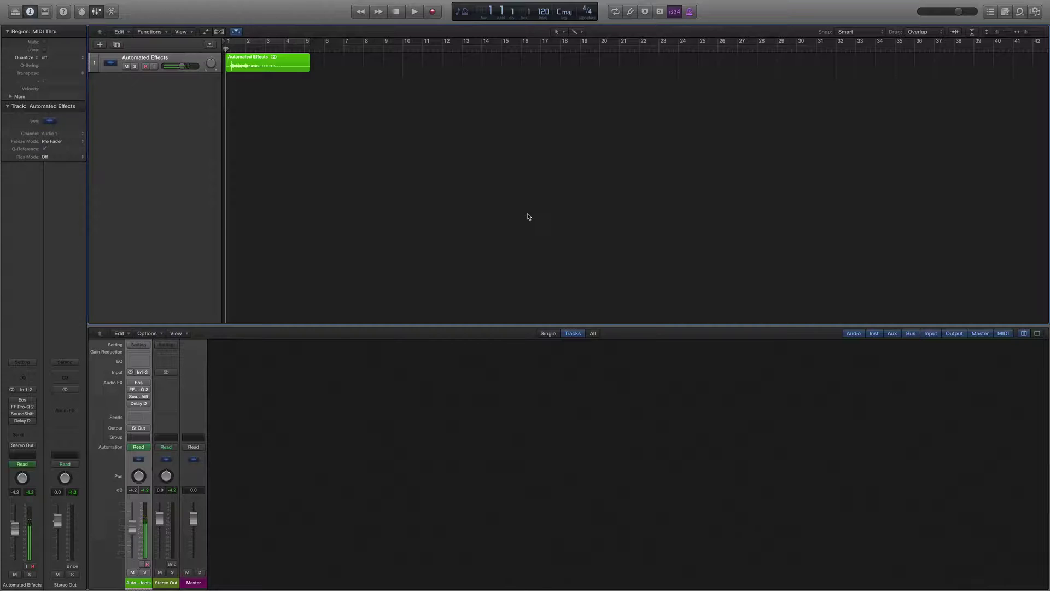
# - Select the Automated Effects region and play it through from the start with all its effects bypassed
pyautogui.click(275, 70)
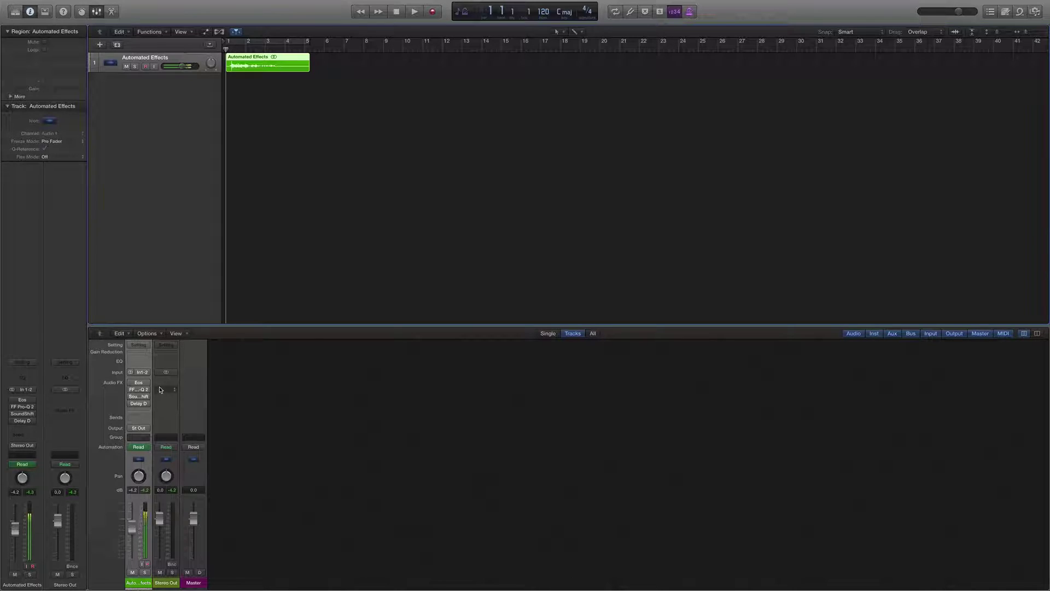
pyautogui.press('space')
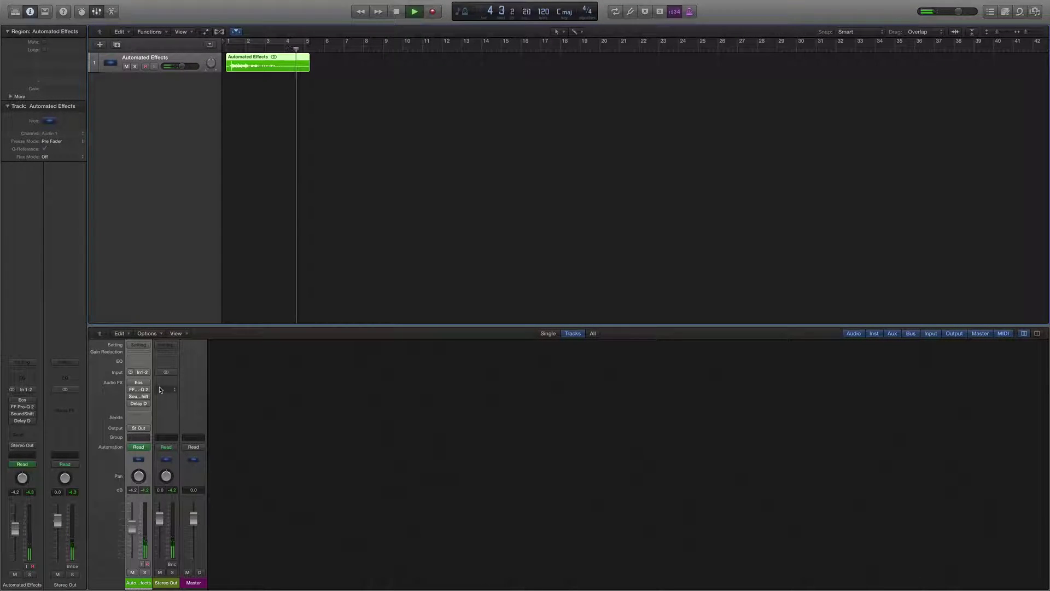
pyautogui.press('space')
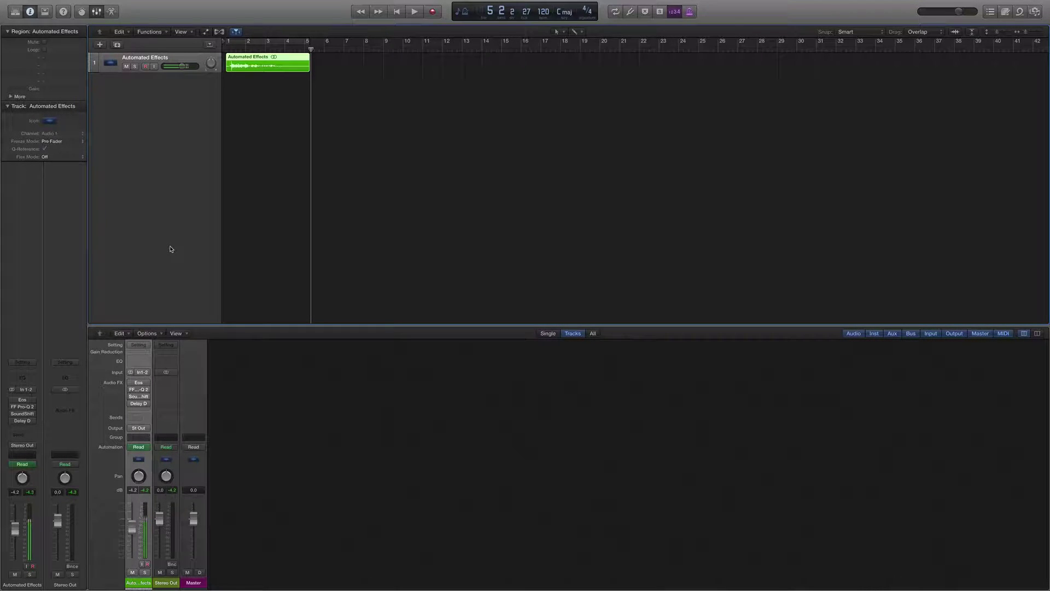
# - Show automation for the Automated Effects track and expand all of its automation lanes below it
pyautogui.moveTo(139, 389)
pyautogui.click(262, 187)
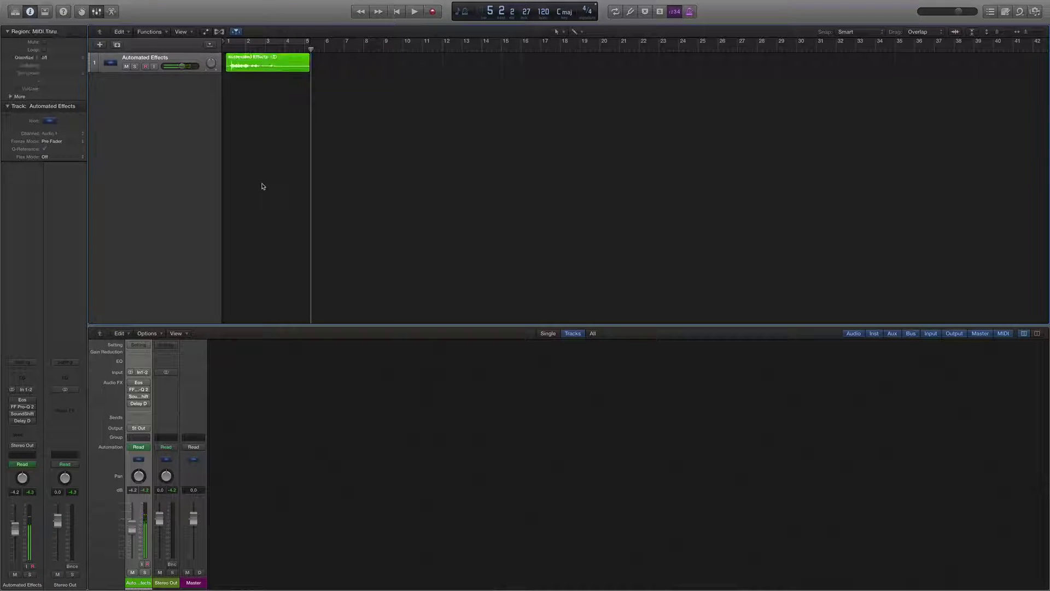
pyautogui.press('a')
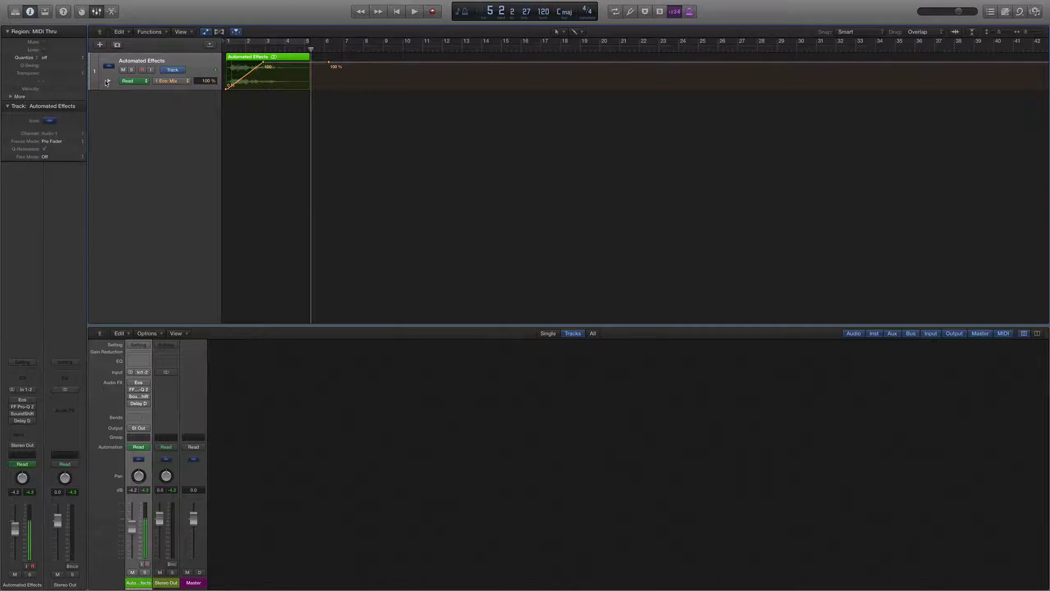
pyautogui.click(108, 81)
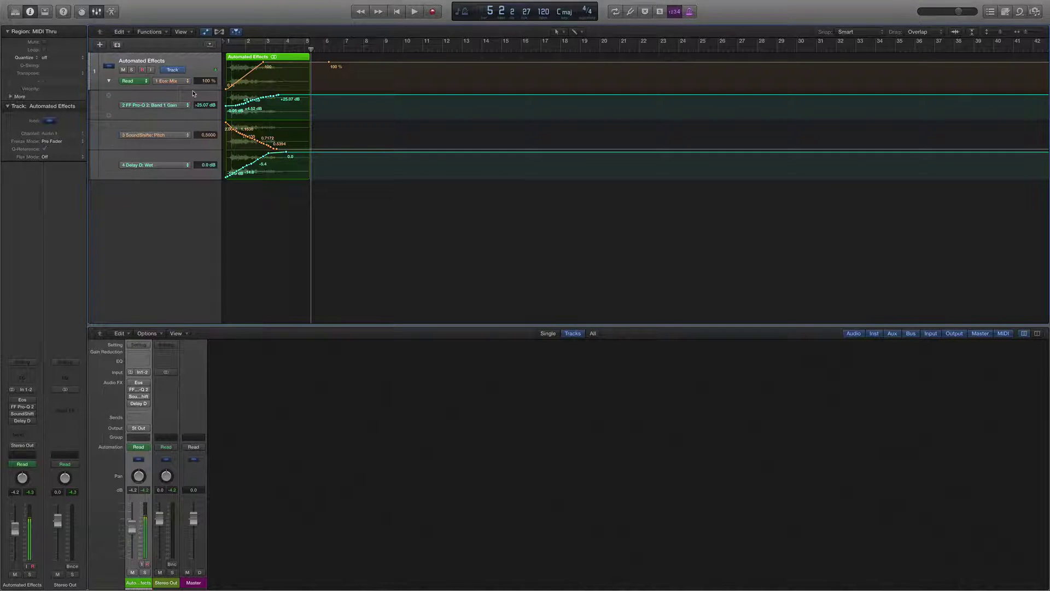
# - Enable the Eos reverb with its window open beside the region, and play the region to hear the mix automation
pyautogui.click(131, 384)
pyautogui.moveTo(159, 25); pyautogui.dragTo(557, 63)
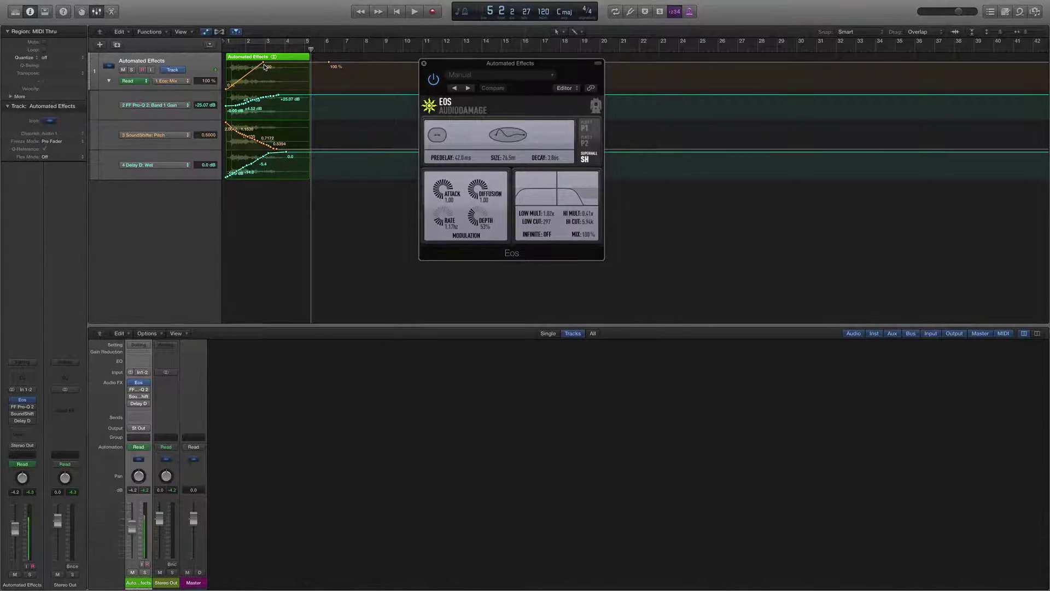
pyautogui.press('space')
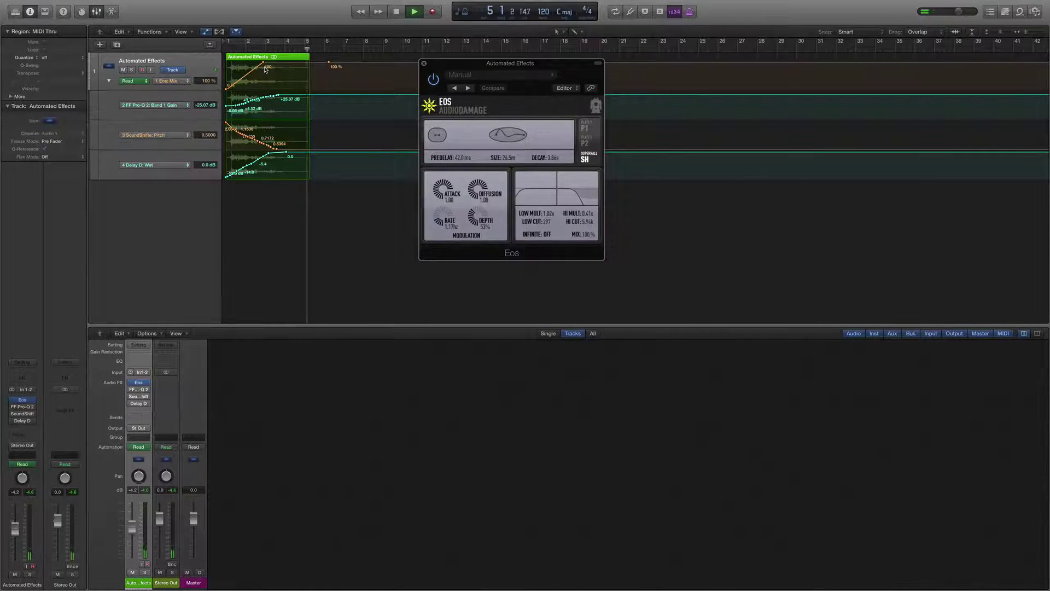
pyautogui.press('space')
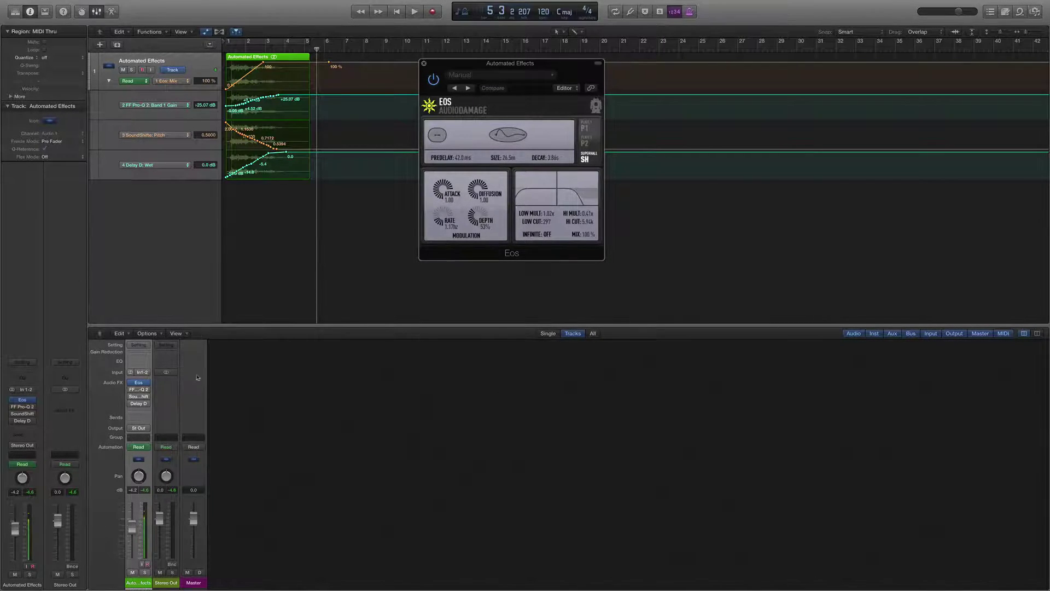
# - Enable FF Pro-Q 2 with its window open and play the region from the start to watch the Band 1 gain automation
pyautogui.moveTo(133, 391)
pyautogui.click(138, 390)
pyautogui.moveTo(370, 33); pyautogui.dragTo(824, 49)
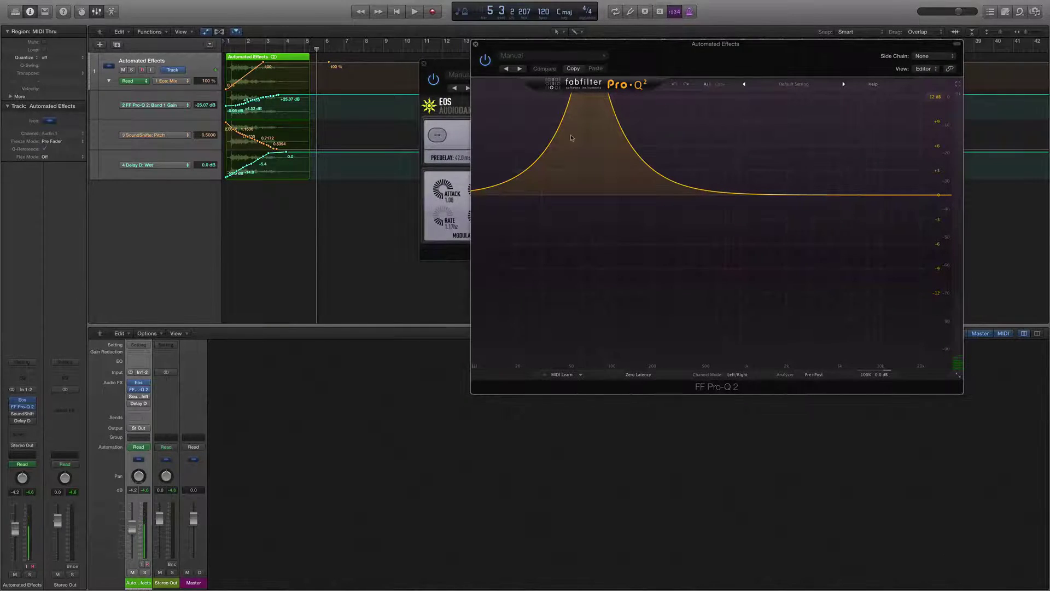
pyautogui.press('Return')
pyautogui.moveTo(574, 197)
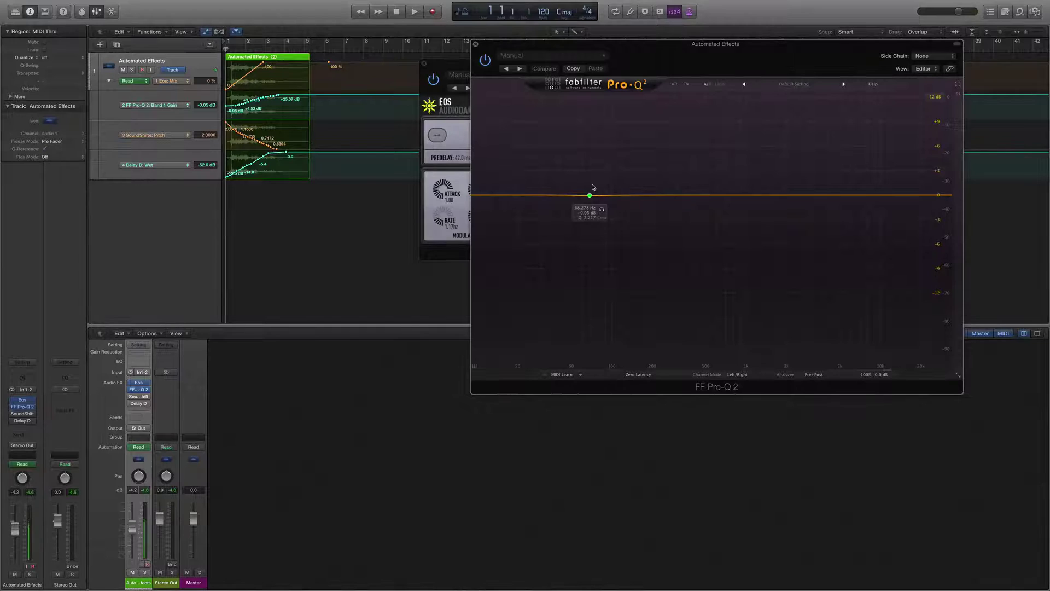
pyautogui.press('space')
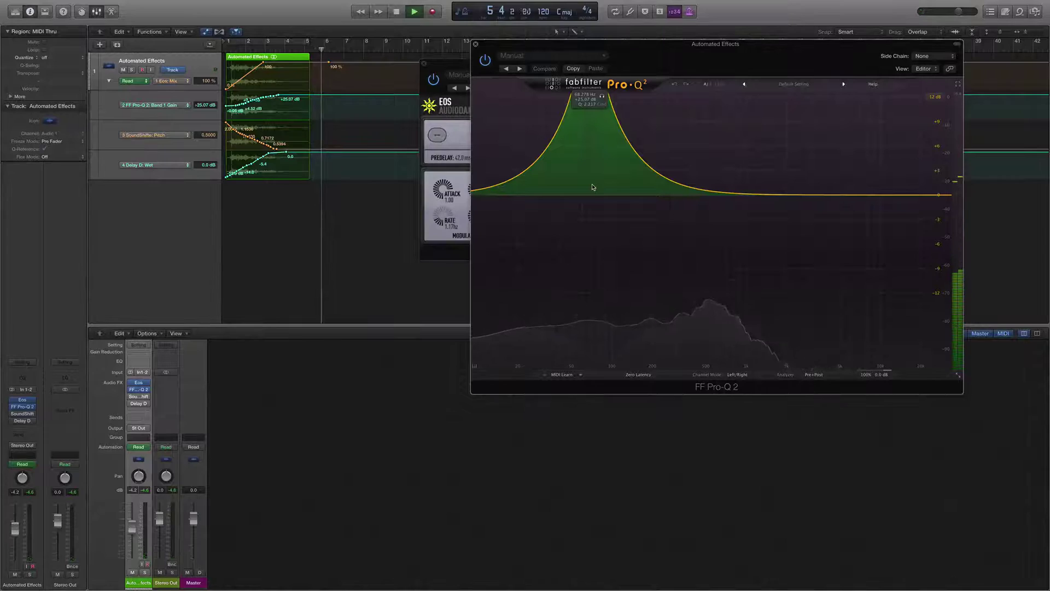
pyautogui.press('space')
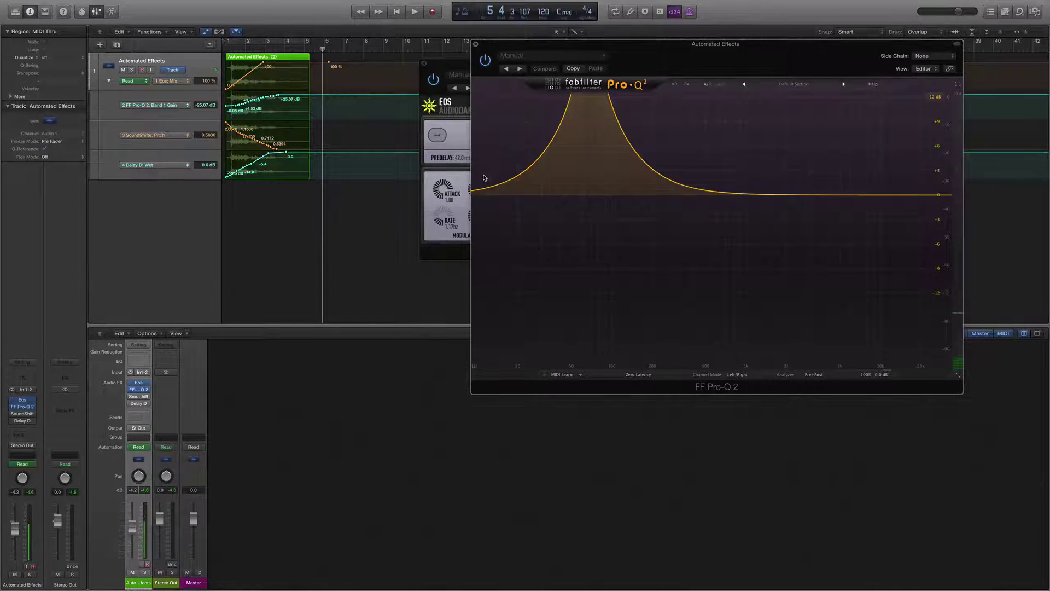
pyautogui.press('Return')
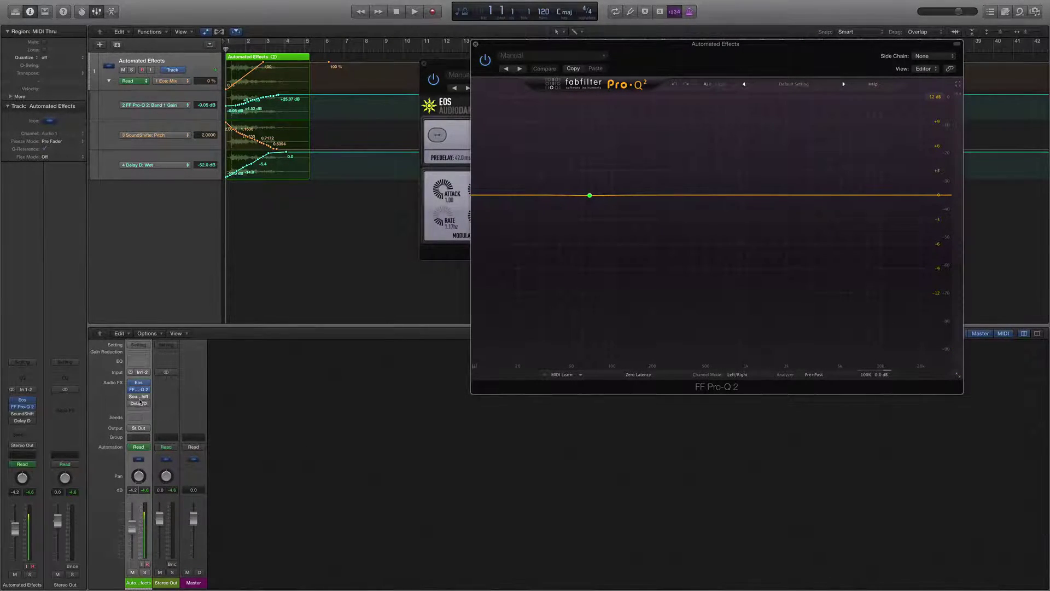
# - Enable SoundShifter Pitch with its window moved clear of the automation lanes, and play the region to hear the pitch automation
pyautogui.moveTo(140, 399)
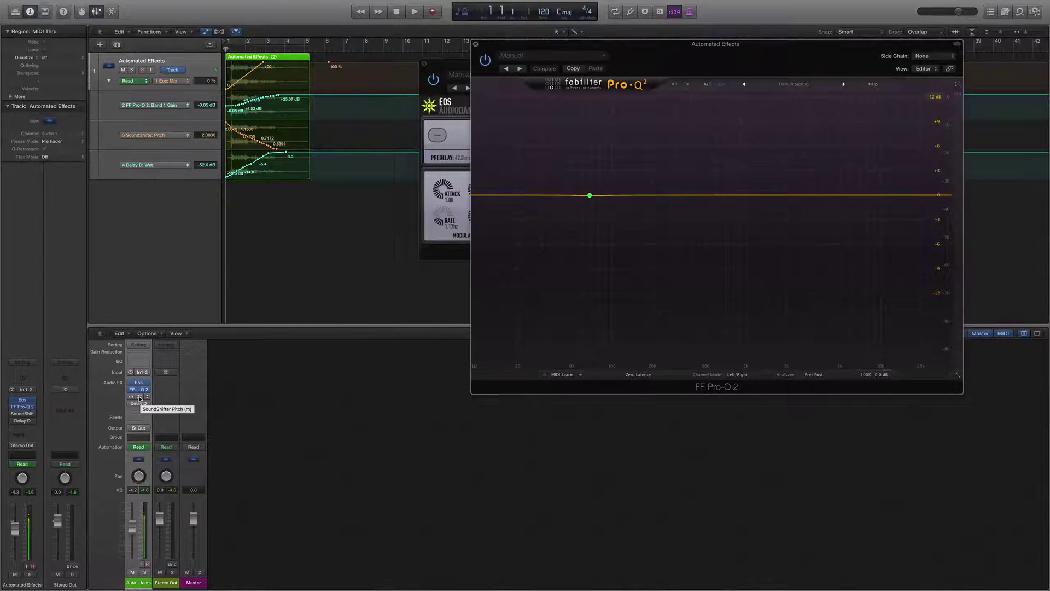
pyautogui.click(139, 397)
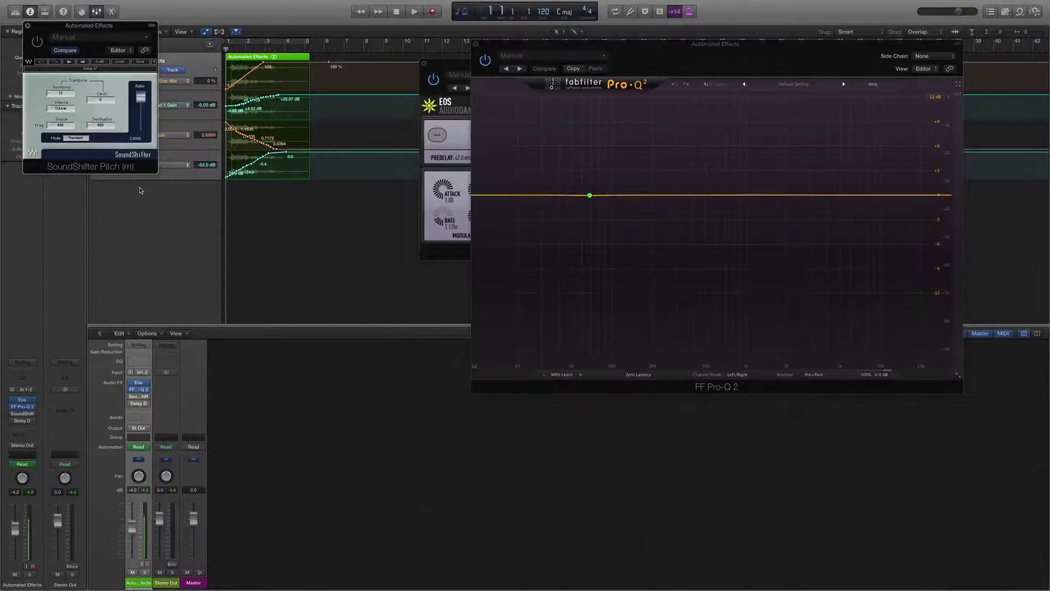
pyautogui.moveTo(125, 31); pyautogui.dragTo(464, 57)
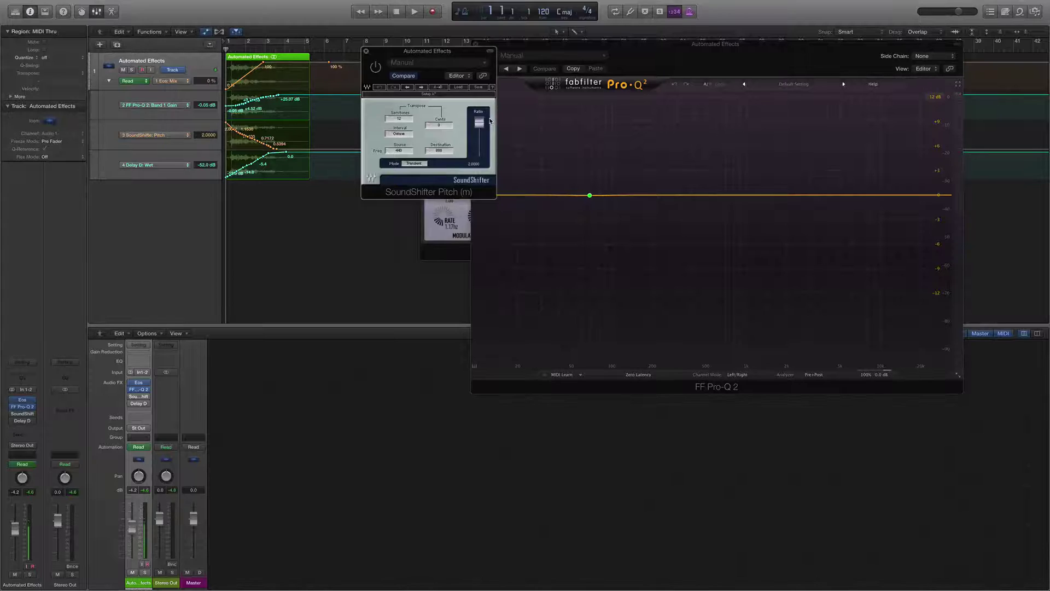
pyautogui.moveTo(131, 398)
pyautogui.press('space')
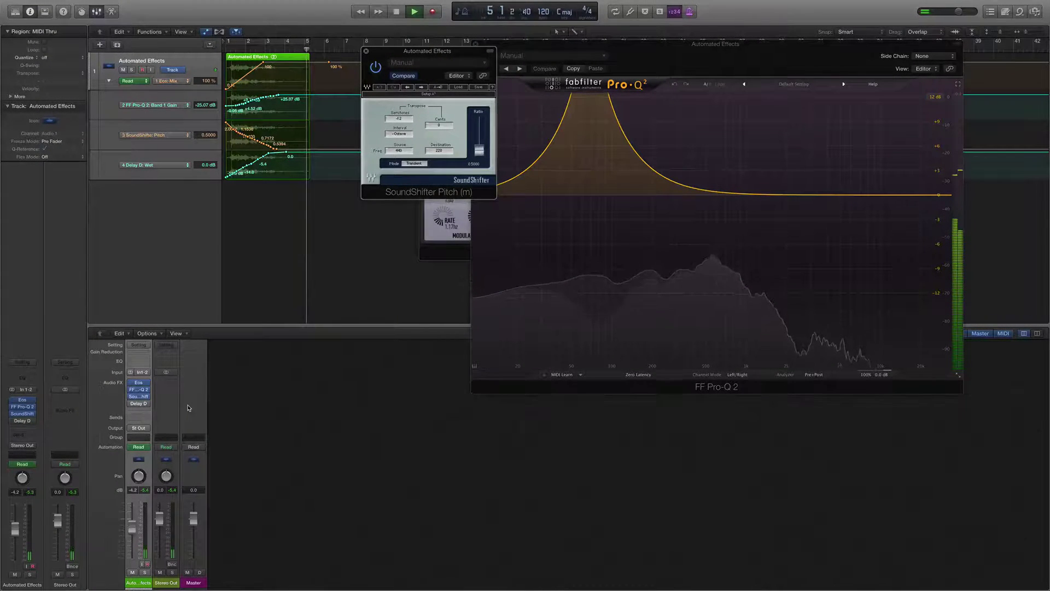
pyautogui.press('space')
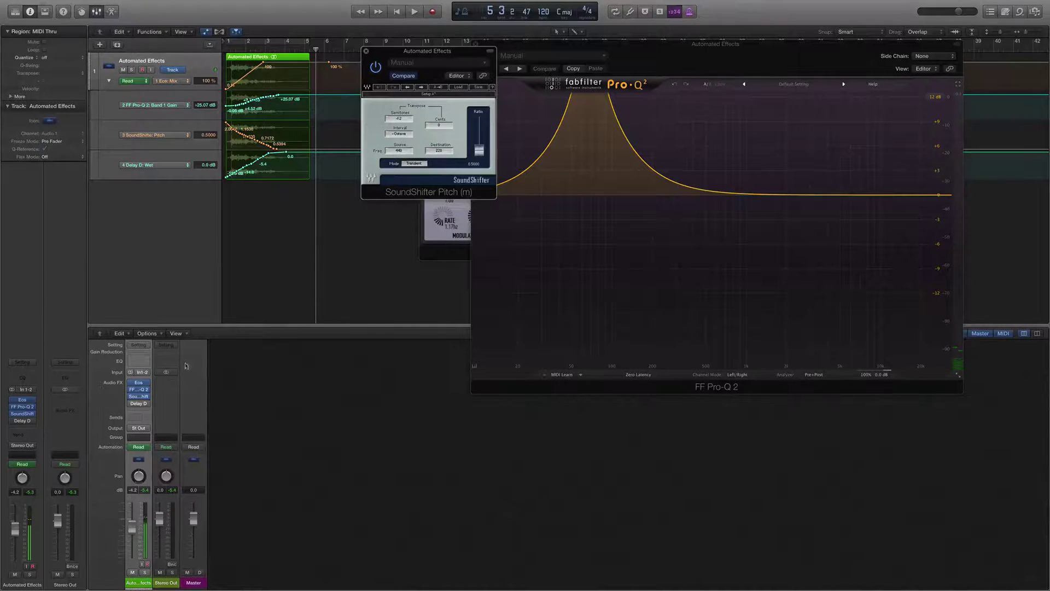
# - Enable Delay Designer with its window moved clear of the automation lanes, and play the region from the start
pyautogui.click(139, 404)
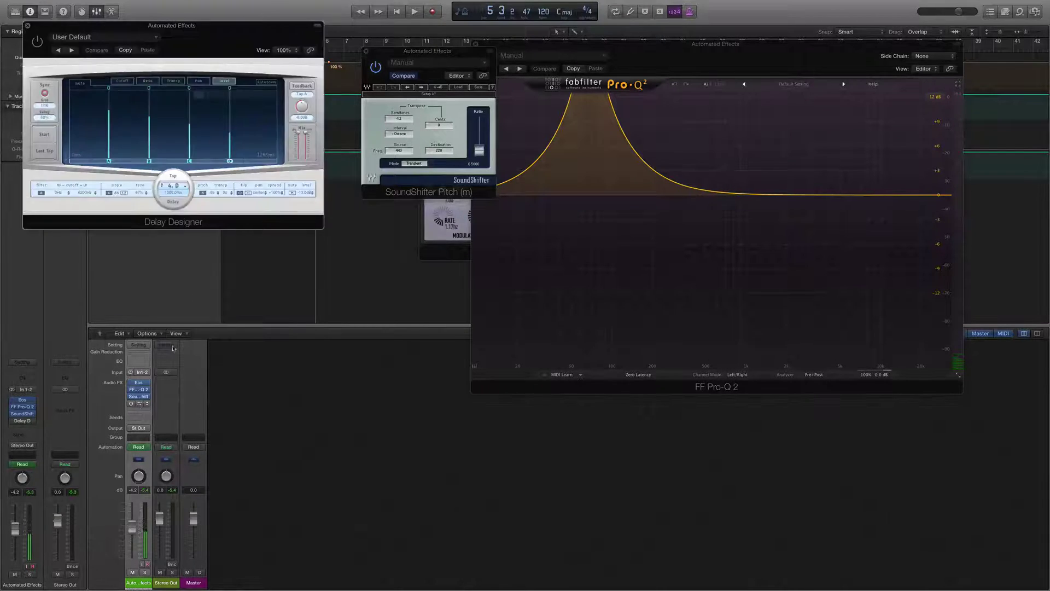
pyautogui.moveTo(243, 26); pyautogui.dragTo(551, 105)
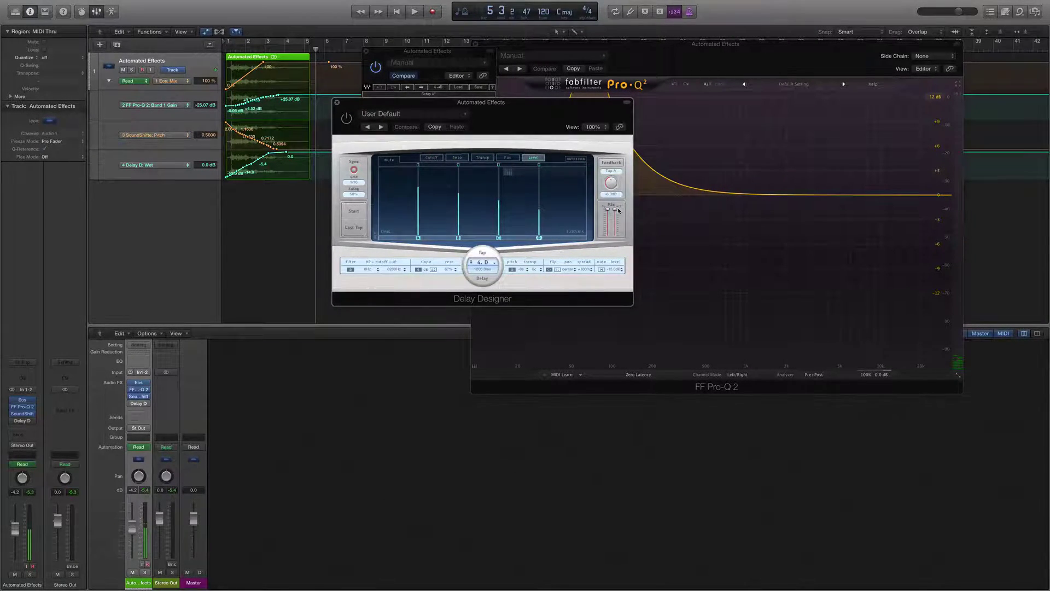
pyautogui.press('Return')
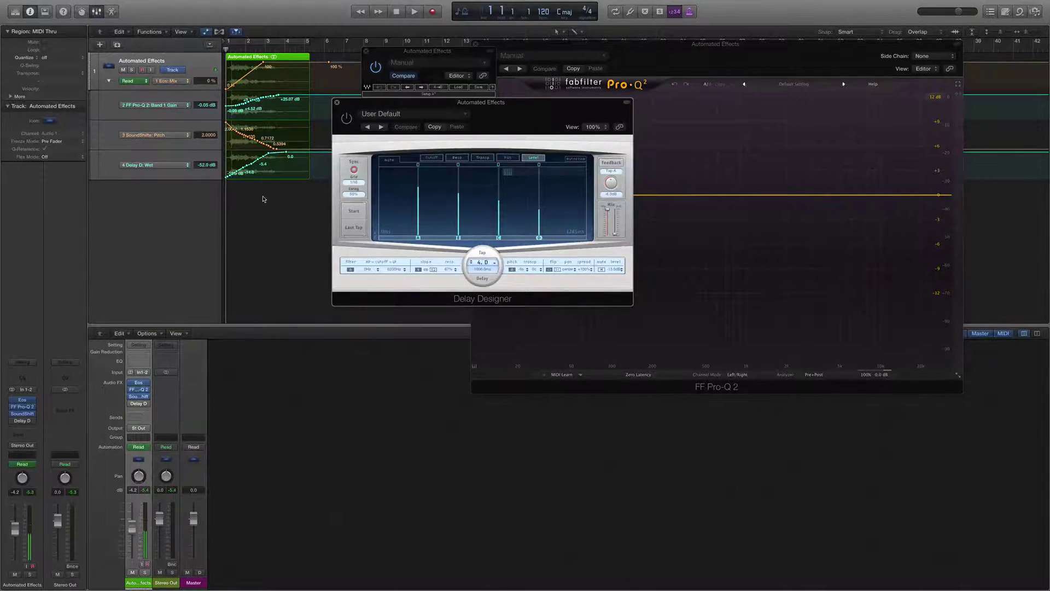
pyautogui.moveTo(133, 405)
pyautogui.press('space')
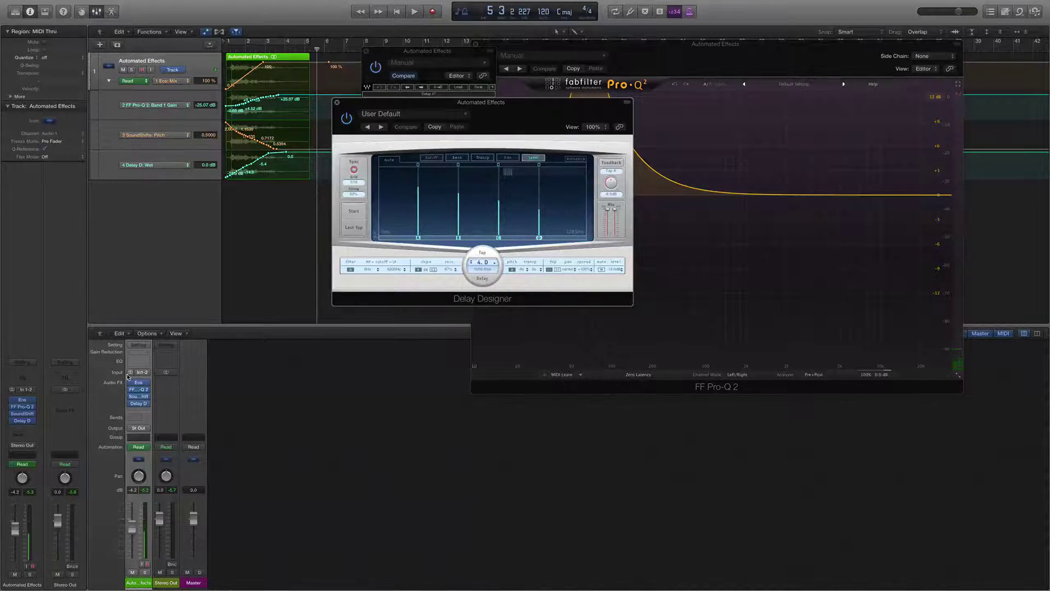
# - Bypass all four effects on the Automated Effects channel and play the dry region from the start for comparison
pyautogui.moveTo(130, 383)
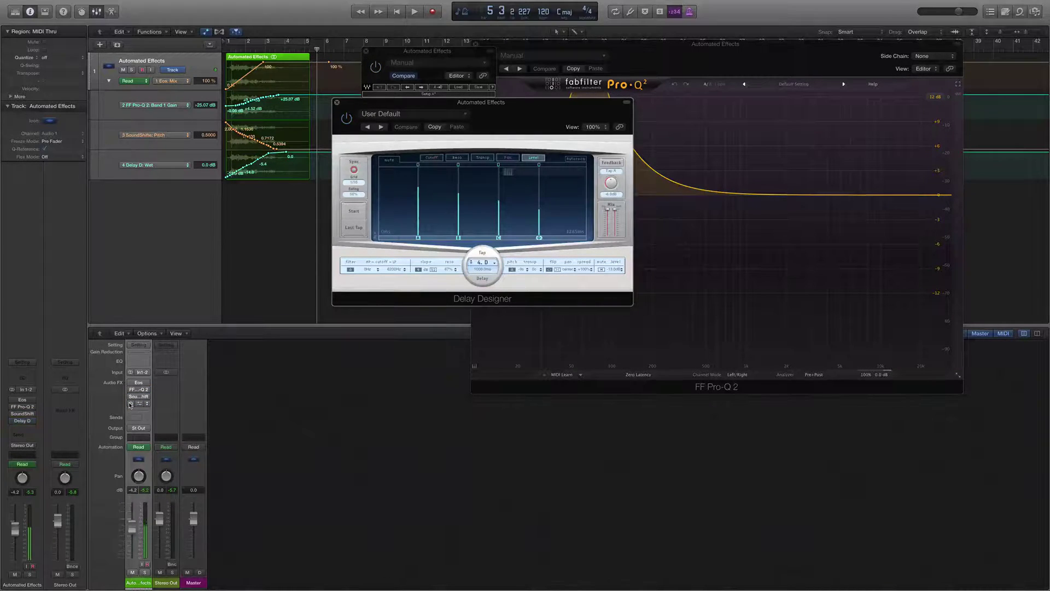
pyautogui.press('Return')
pyautogui.press('space')
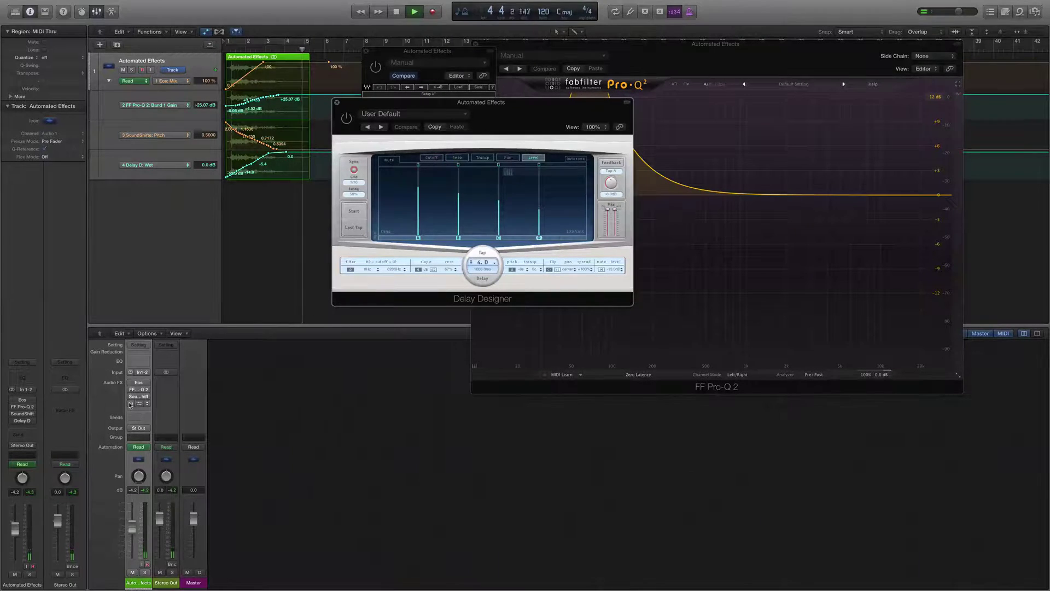
pyautogui.press('space')
# - Re-enable Eos, FF Pro-Q 2, SoundShifter and Delay Designer together, and play the region from the start
pyautogui.moveTo(132, 386); pyautogui.dragTo(130, 405)
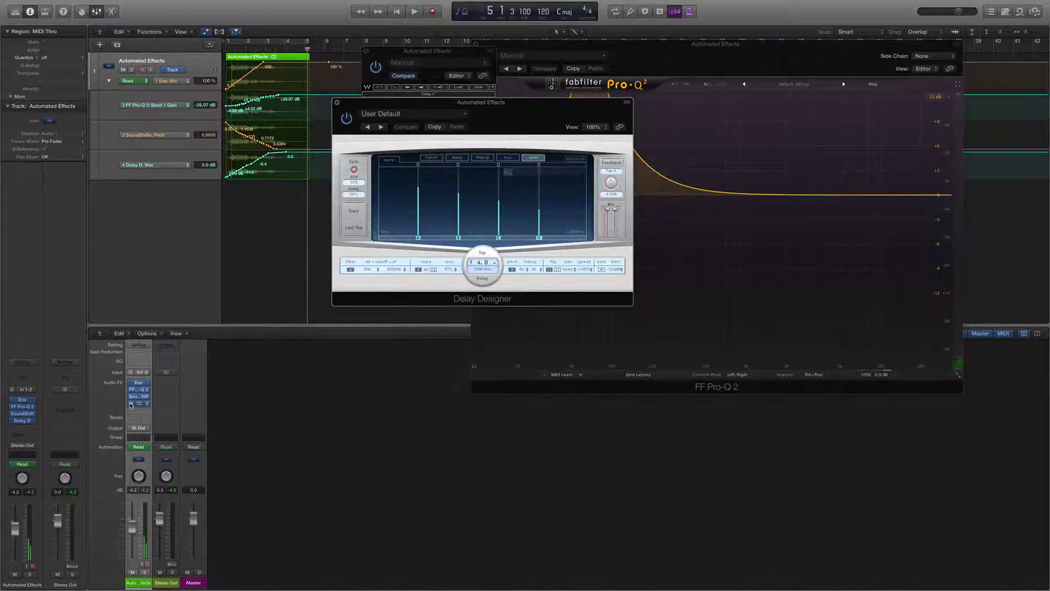
pyautogui.press('Return')
pyautogui.press('space')
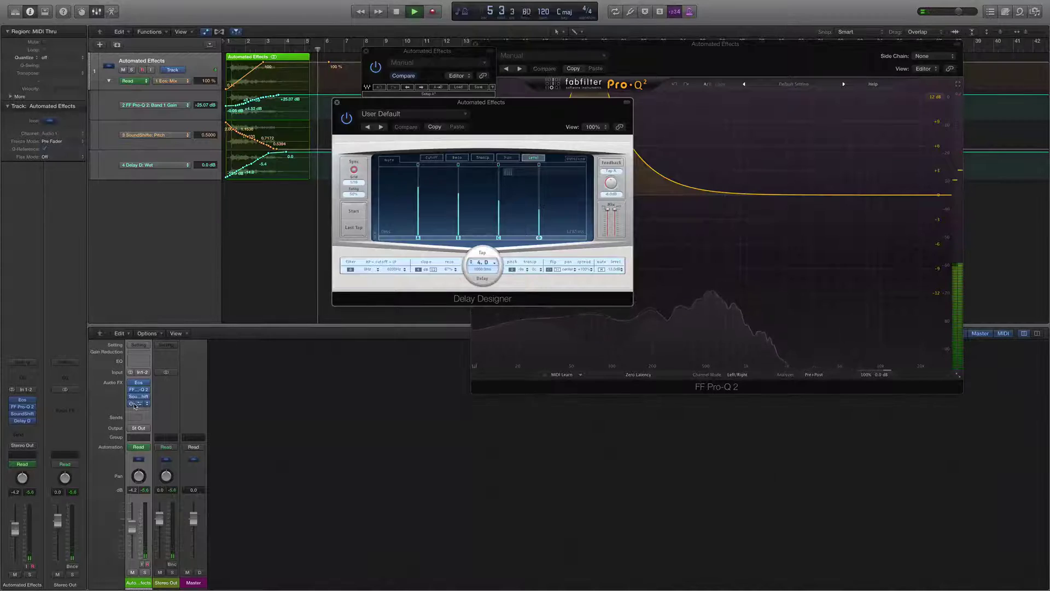
pyautogui.press('space')
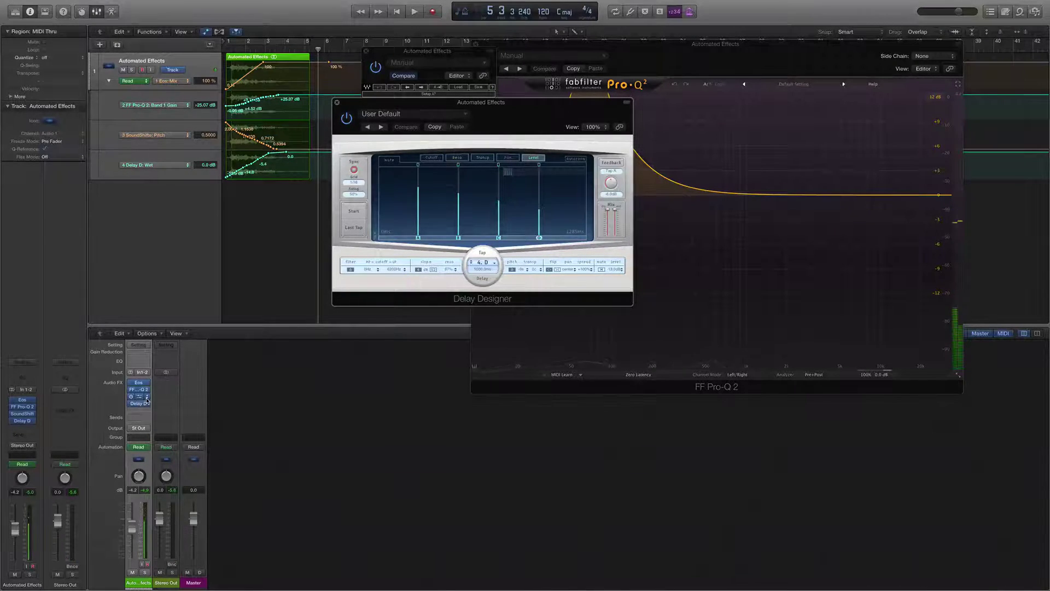